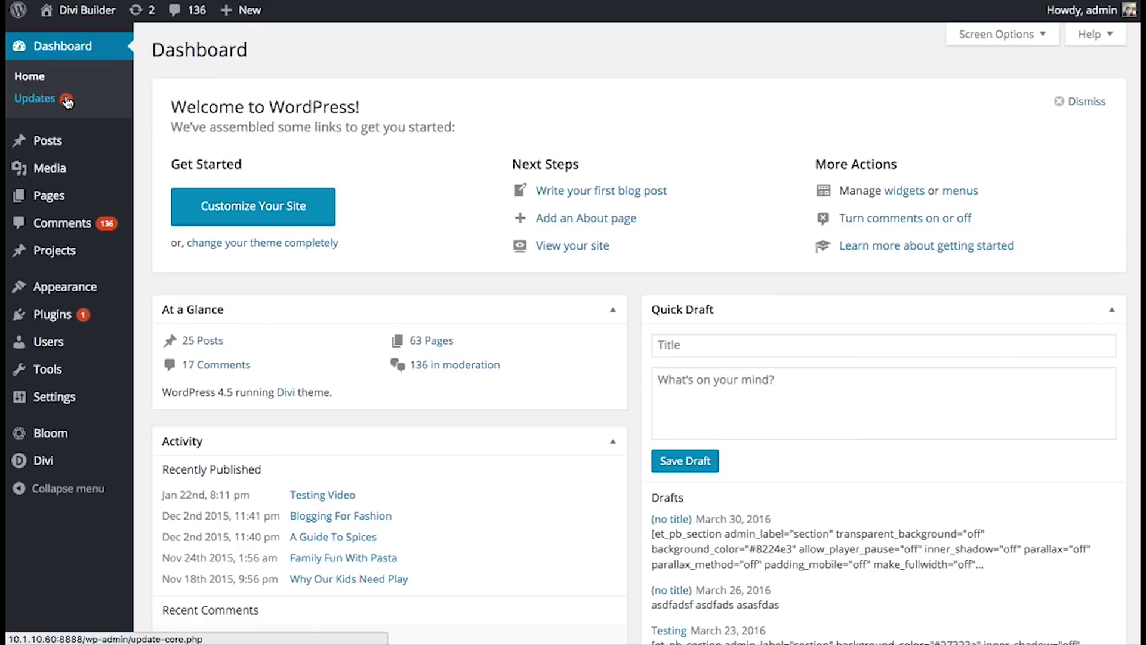
Select the Bloom plugin on the Updates page and start its update, which fails on authentication.
left_click(36, 99)
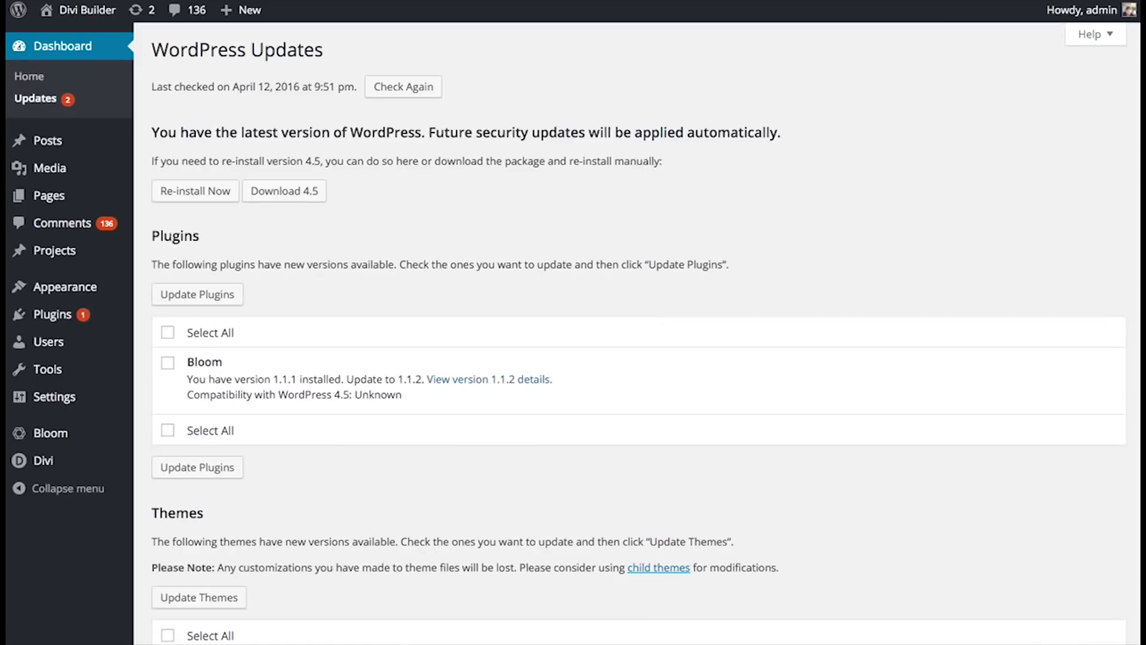
scroll(239, 197, "down", 3)
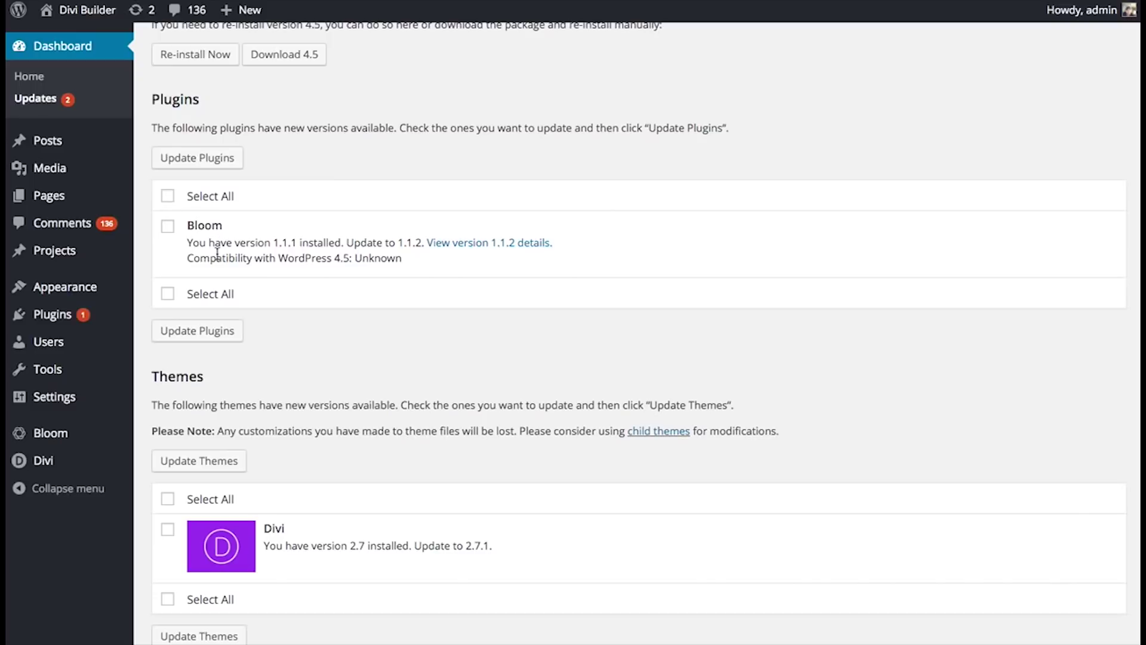
scroll(218, 506, "down", 1)
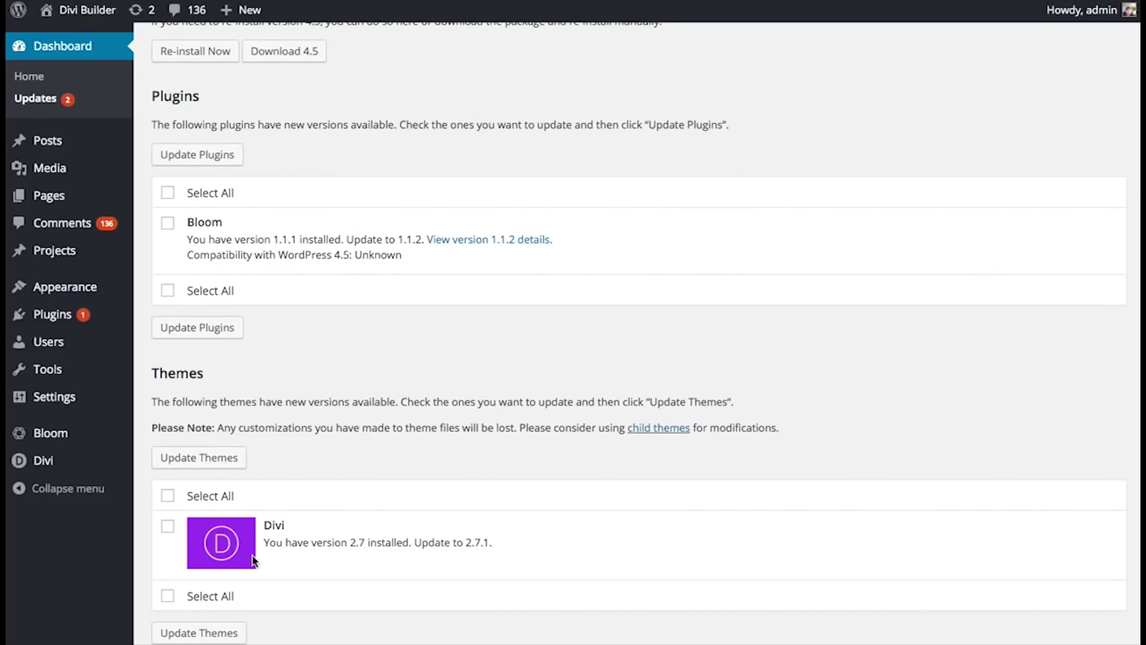
scroll(161, 356, "up", 3)
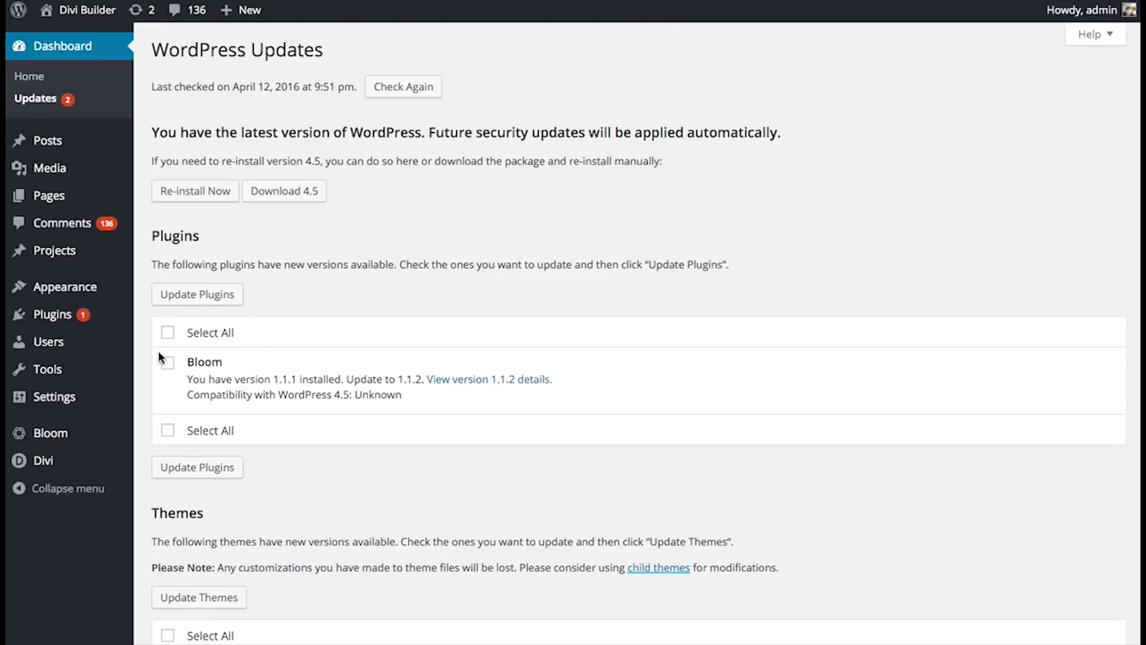
left_click(167, 362)
left_click(204, 297)
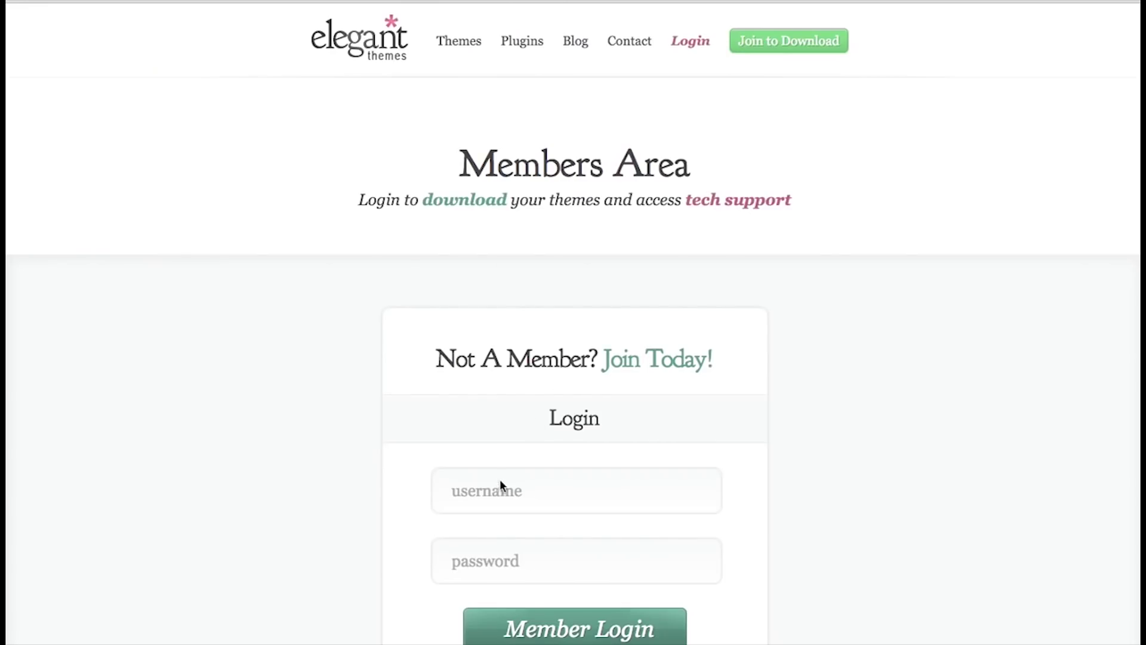
Log in to the Elegant Themes Members Area with the account username and password.
left_click(499, 486)
type("testaccount")
key("Tab")
type("***")
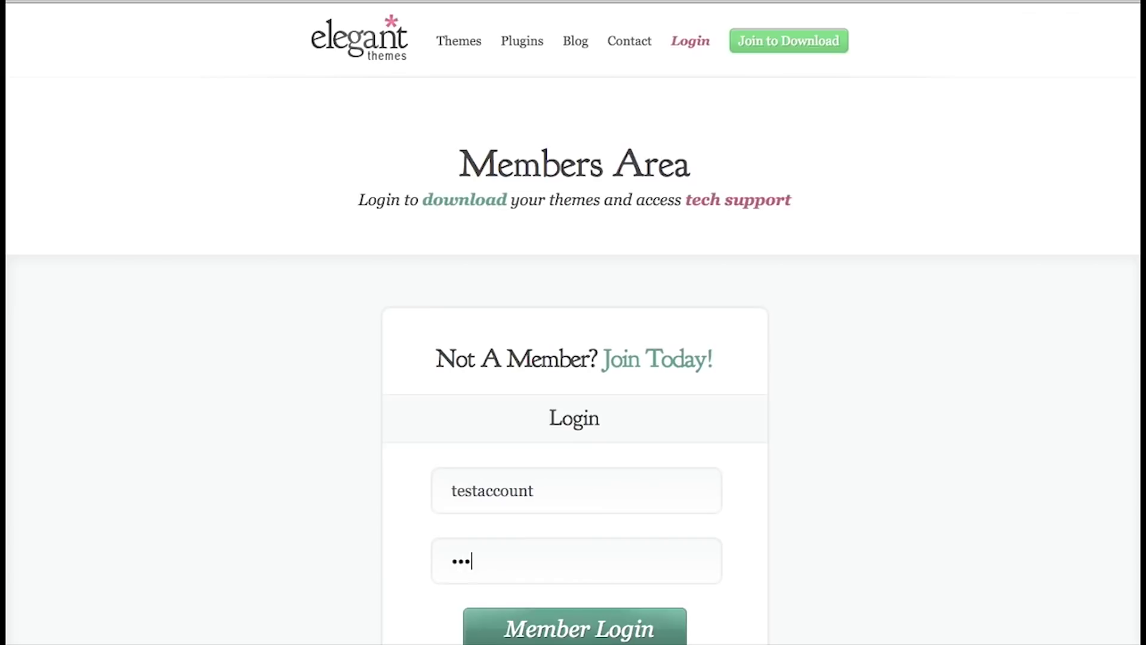
type("********")
key("Return")
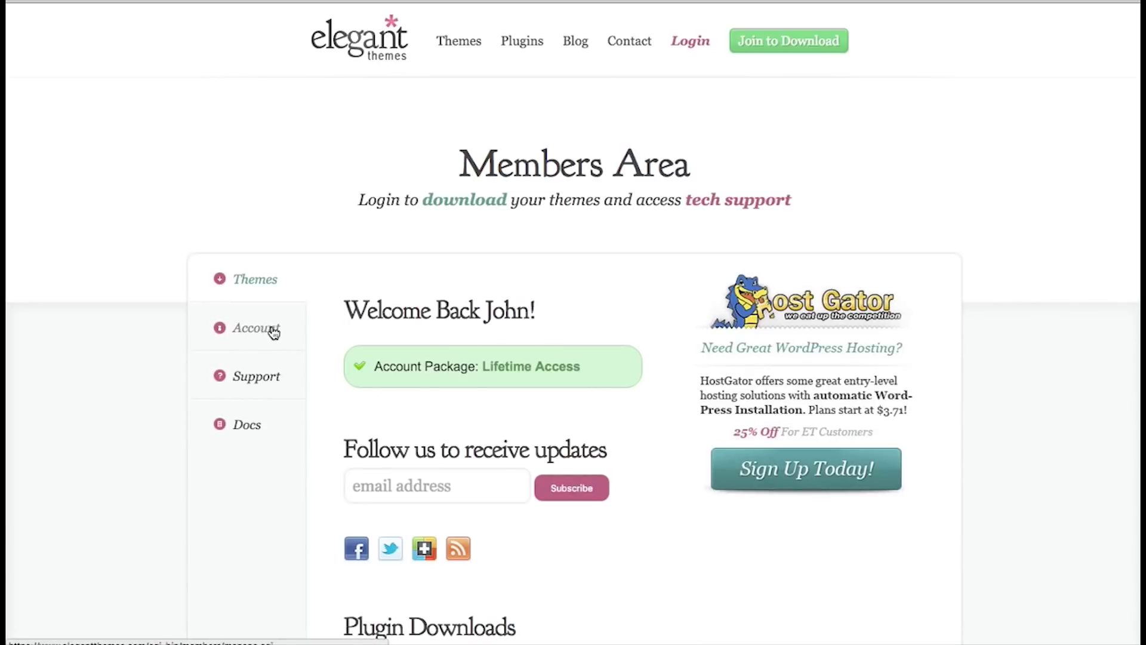
Show the personal API key under Account and select the whole key for copying.
left_click(247, 334)
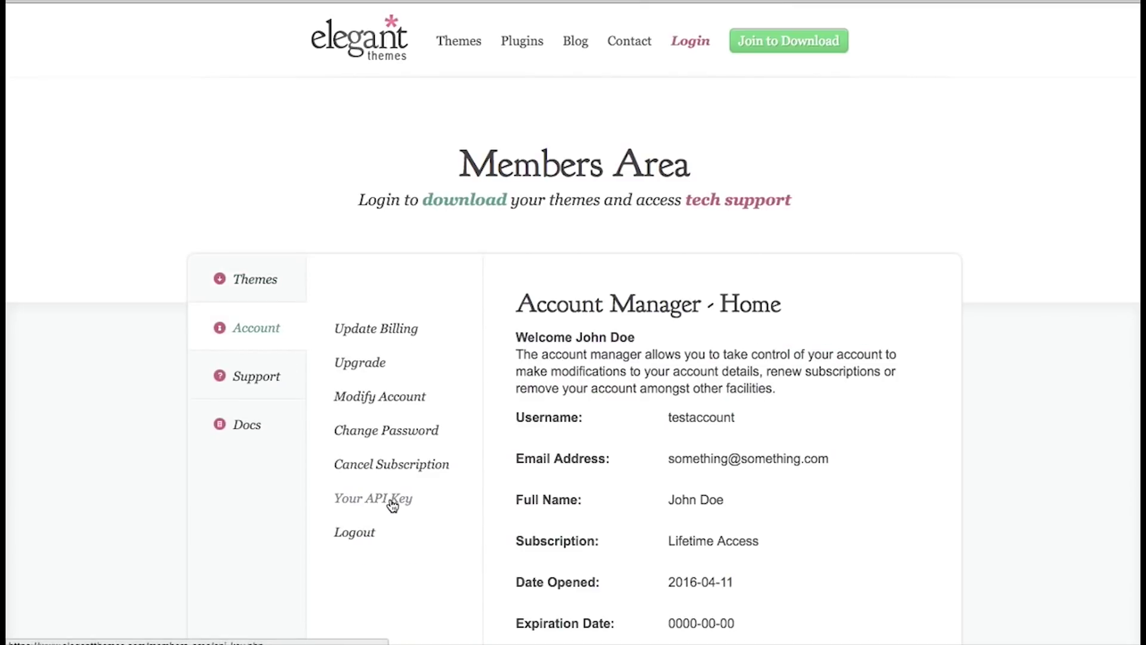
left_click(392, 500)
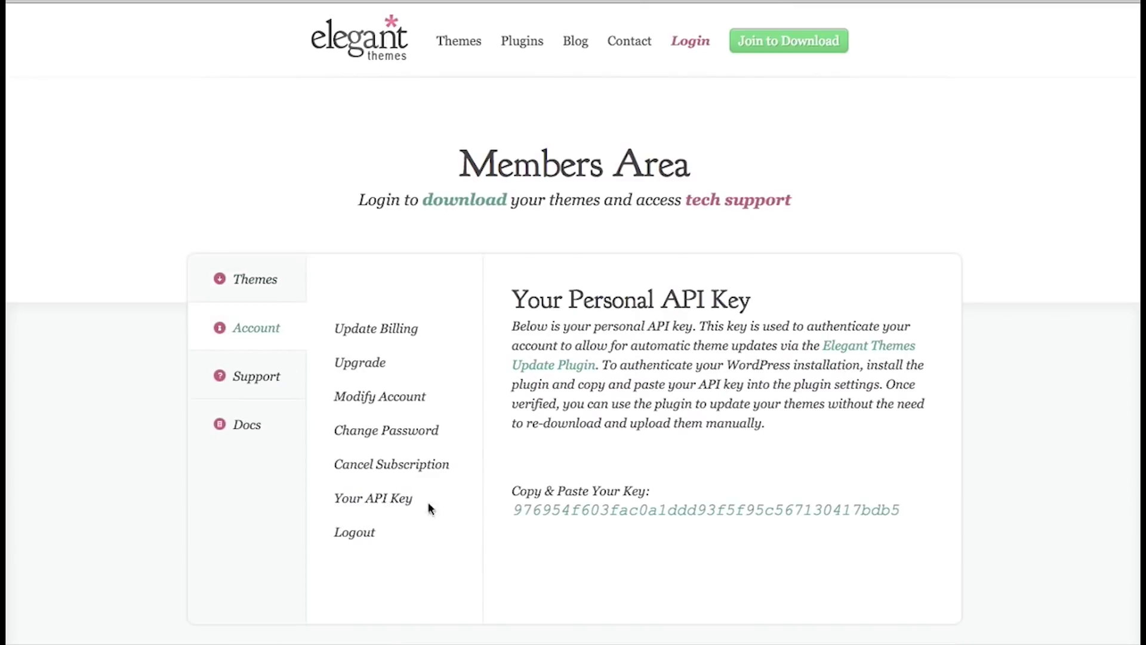
double_click(694, 510)
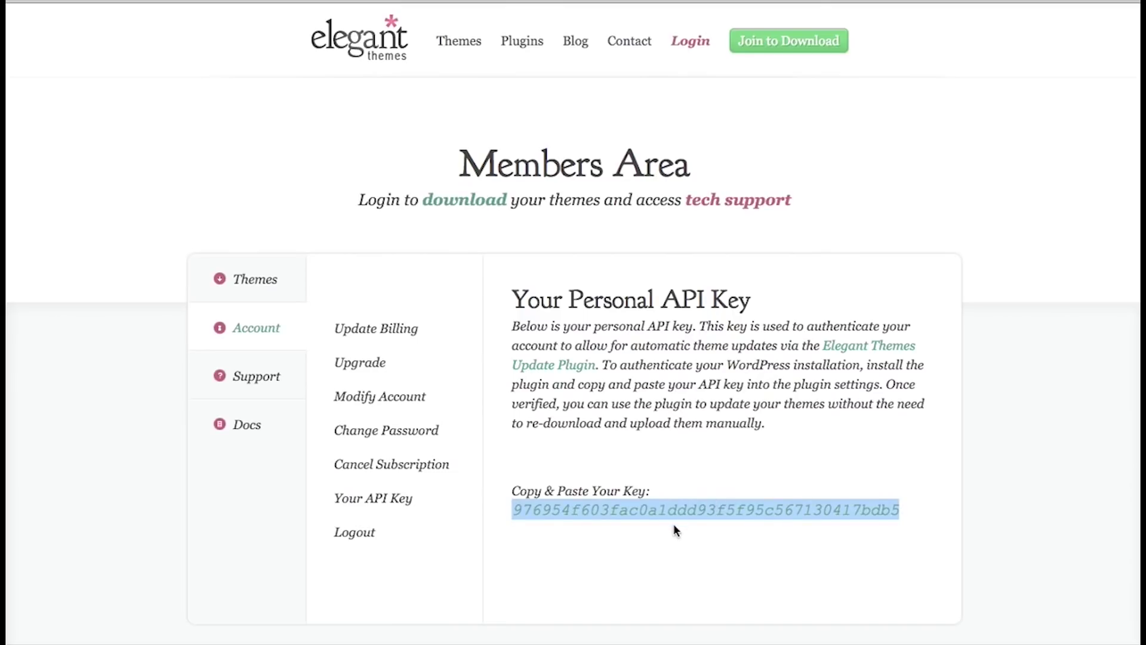
left_click(638, 528)
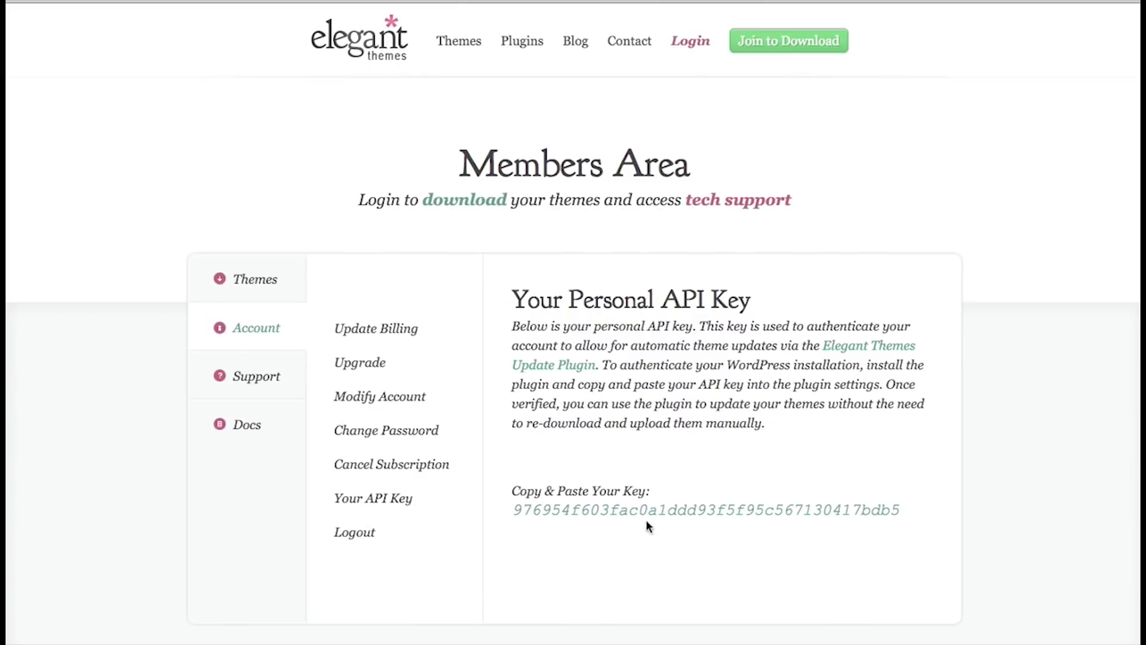
double_click(658, 512)
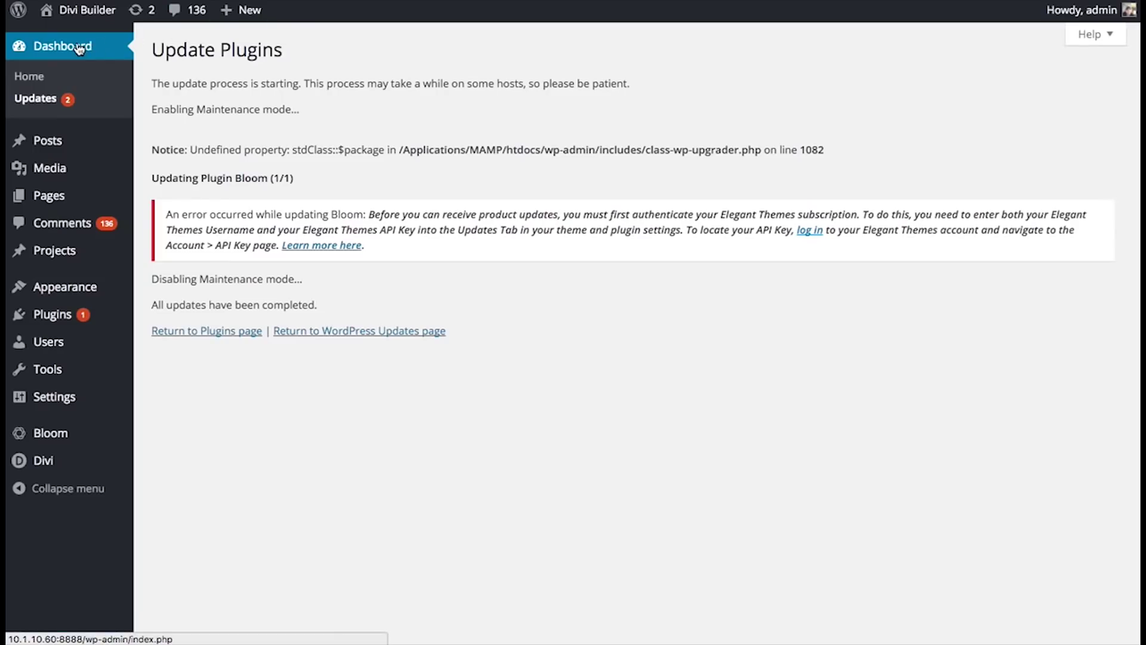
Return from the failed update results to the WordPress admin Dashboard.
left_click(80, 50)
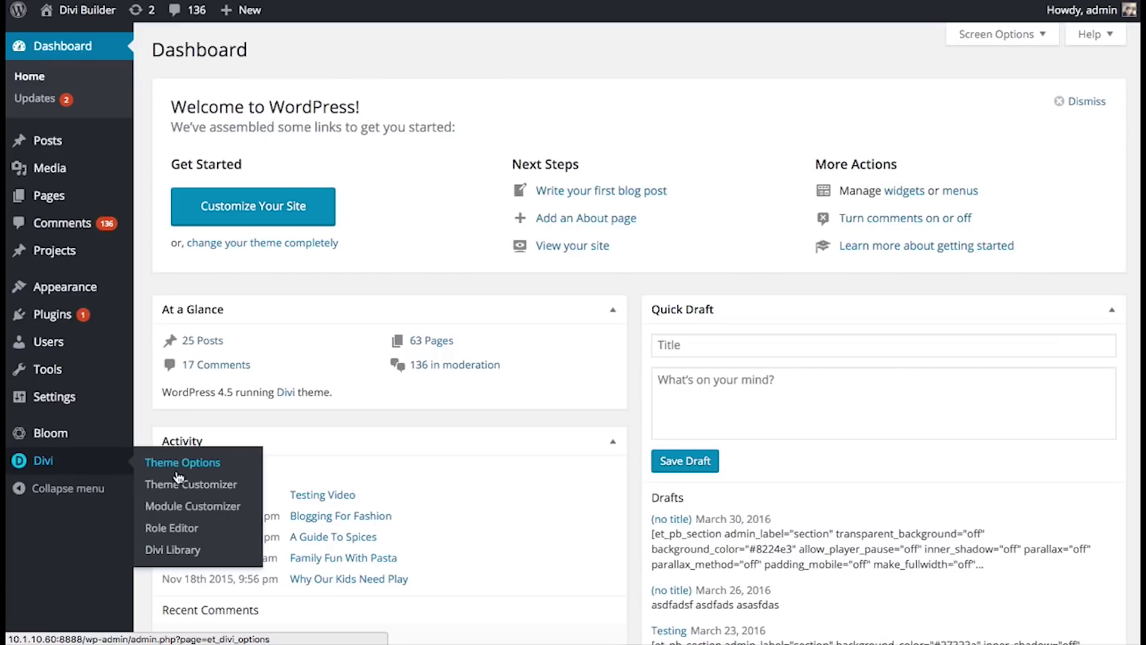
Enter the Elegant Themes username and pasted API key in Divi Theme Options Updates and save.
mouse_move(43, 460)
left_click(190, 473)
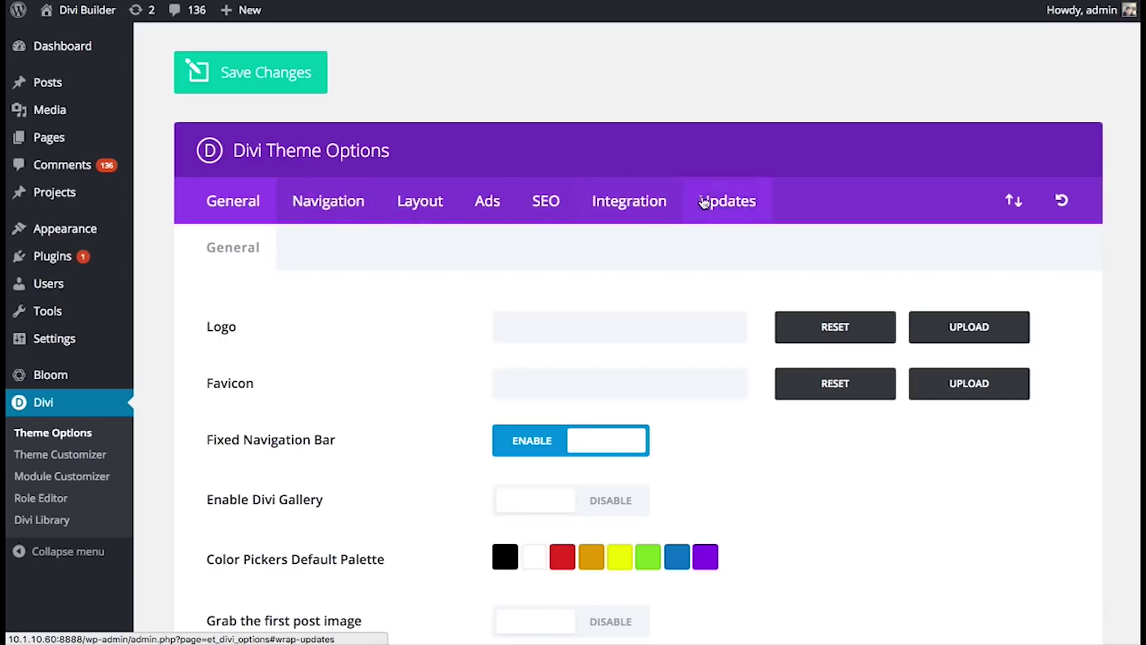
left_click(725, 203)
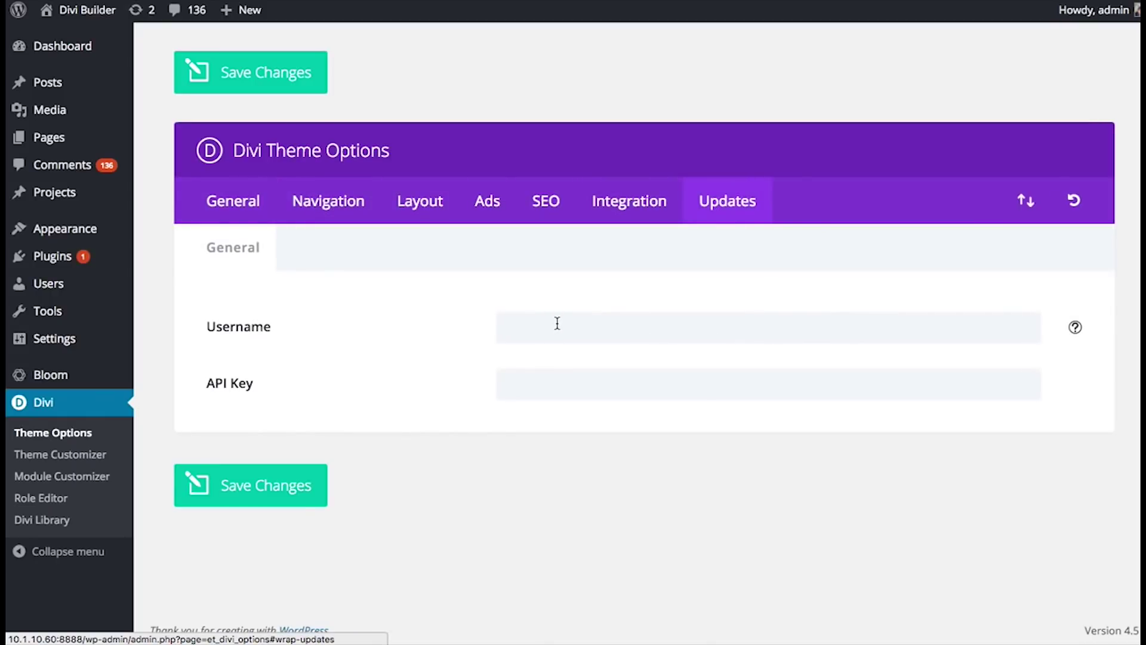
left_click(557, 323)
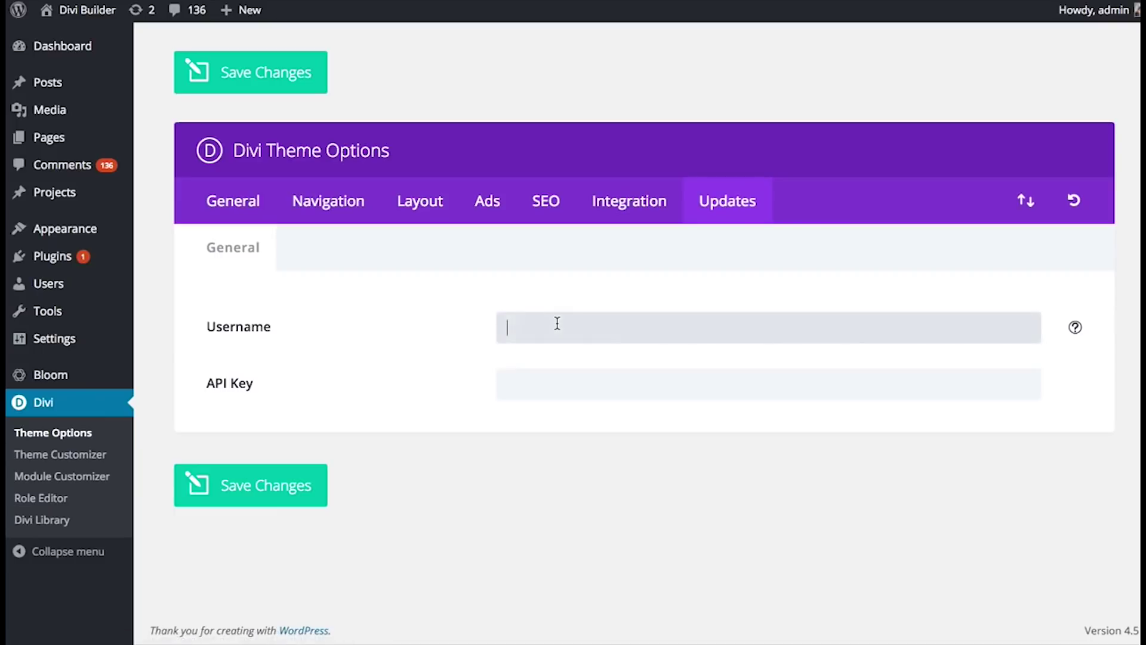
type("divithemes")
key("Tab")
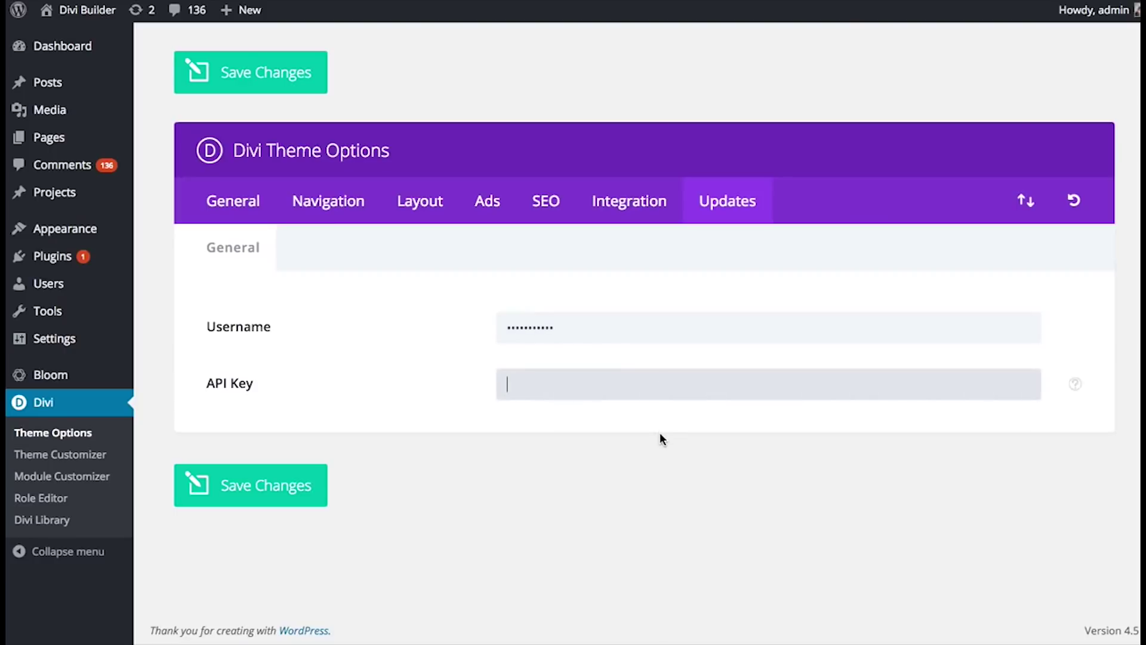
key("ctrl+v")
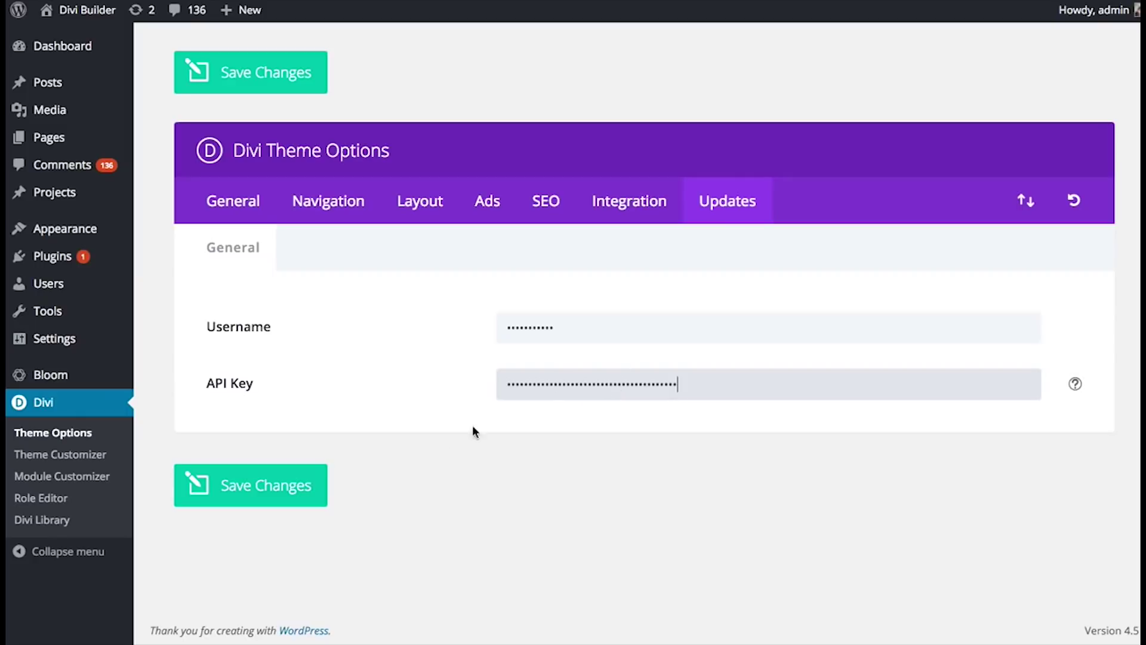
left_click(306, 499)
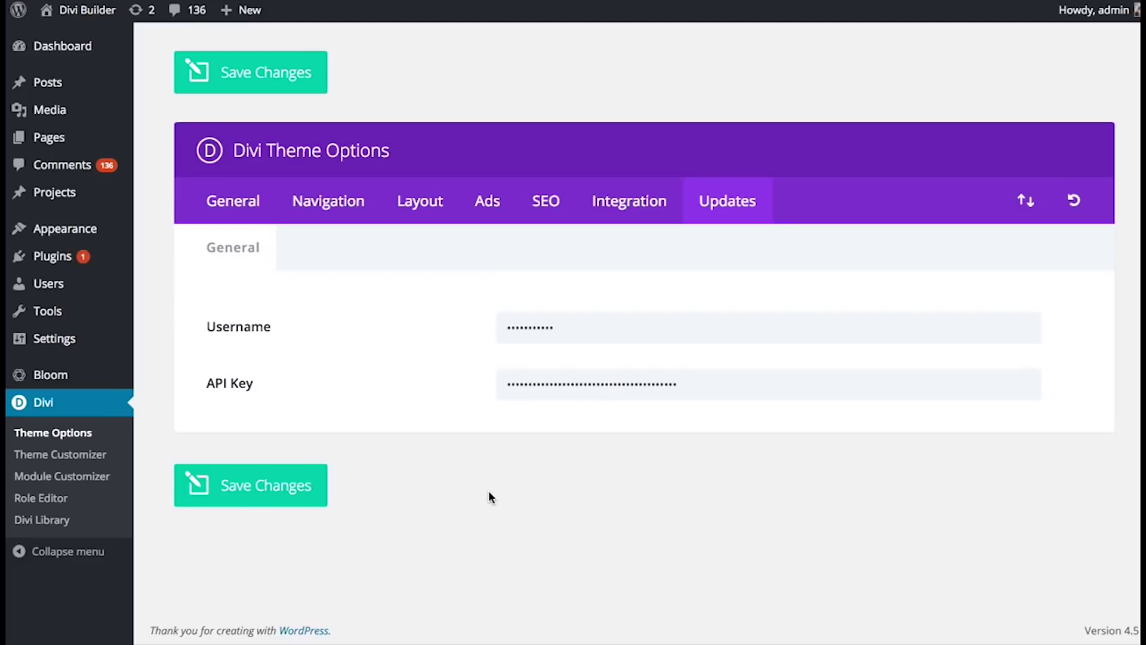
mouse_move(50, 374)
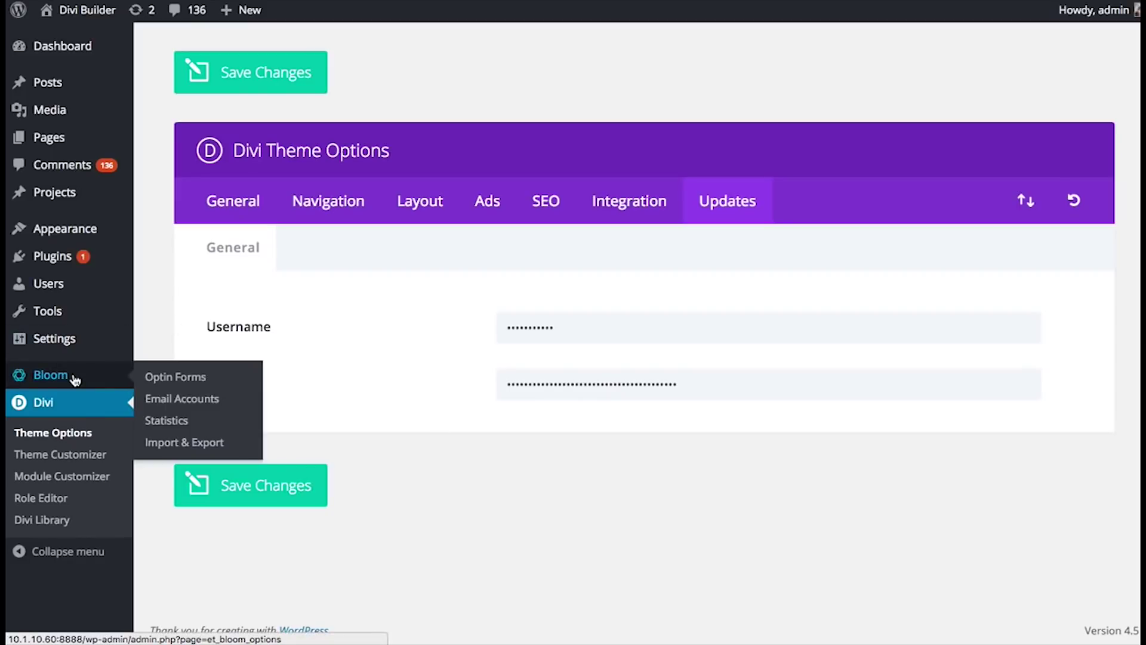
View Bloom's Enable Updates settings, confirming the username and API key are already filled in.
left_click(76, 380)
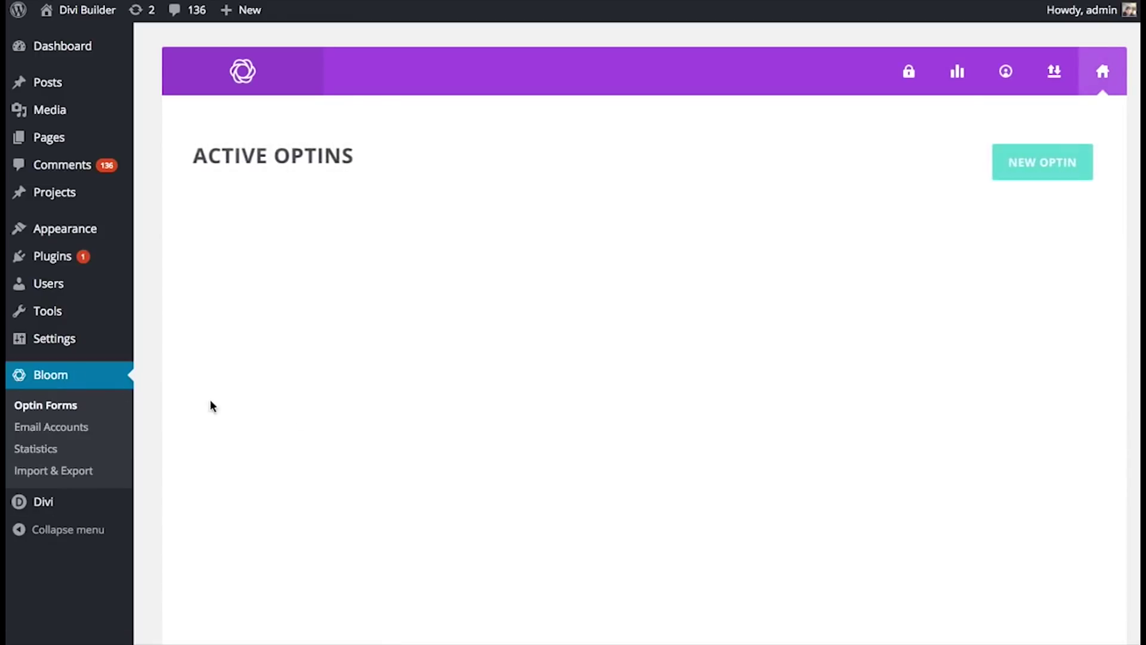
left_click(907, 84)
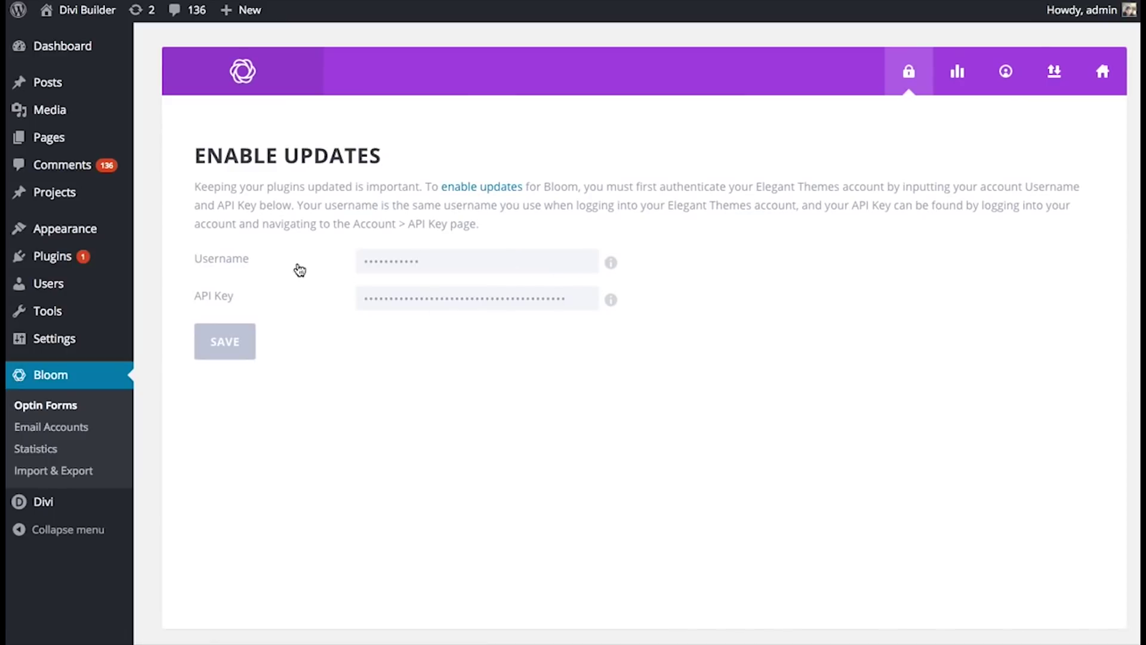
left_click(459, 259)
mouse_move(62, 46)
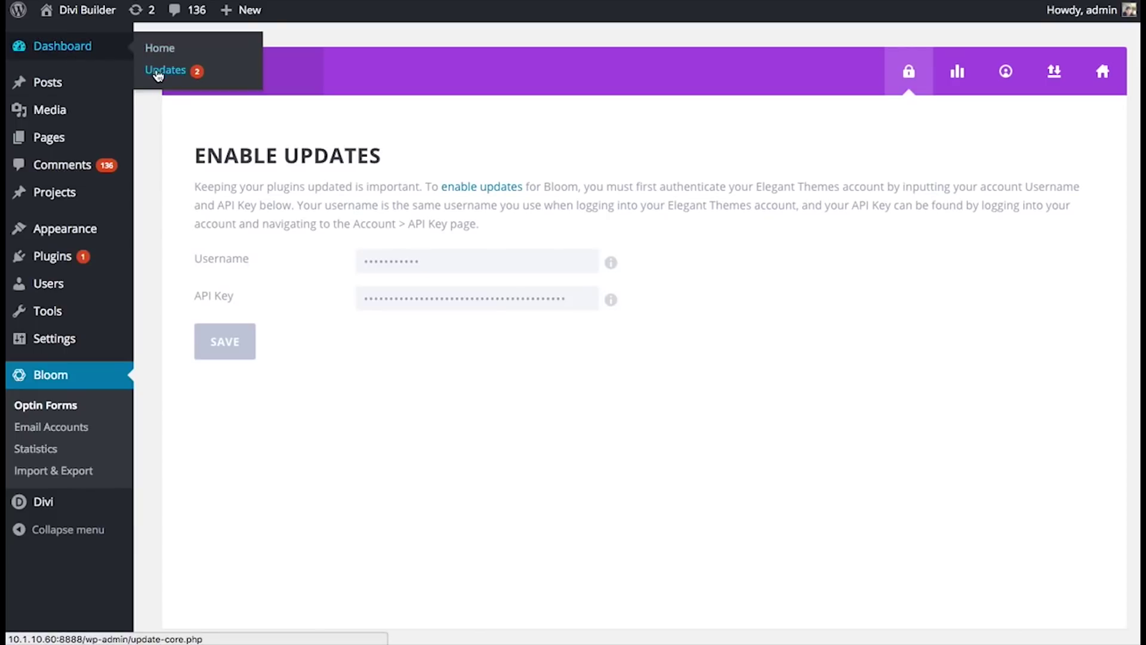
Select the Bloom 1.1.2 plugin on the Updates page and run the update successfully.
left_click(157, 72)
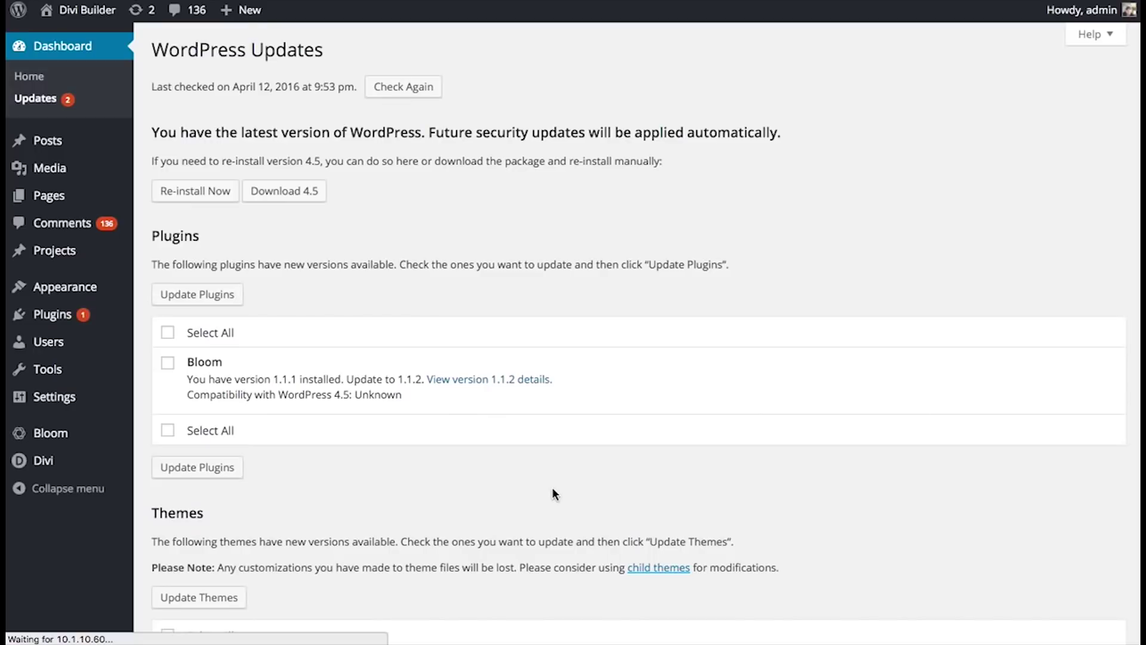
scroll(690, 358, "down", 3)
scroll(388, 301, "down", 1)
scroll(536, 443, "up", 4)
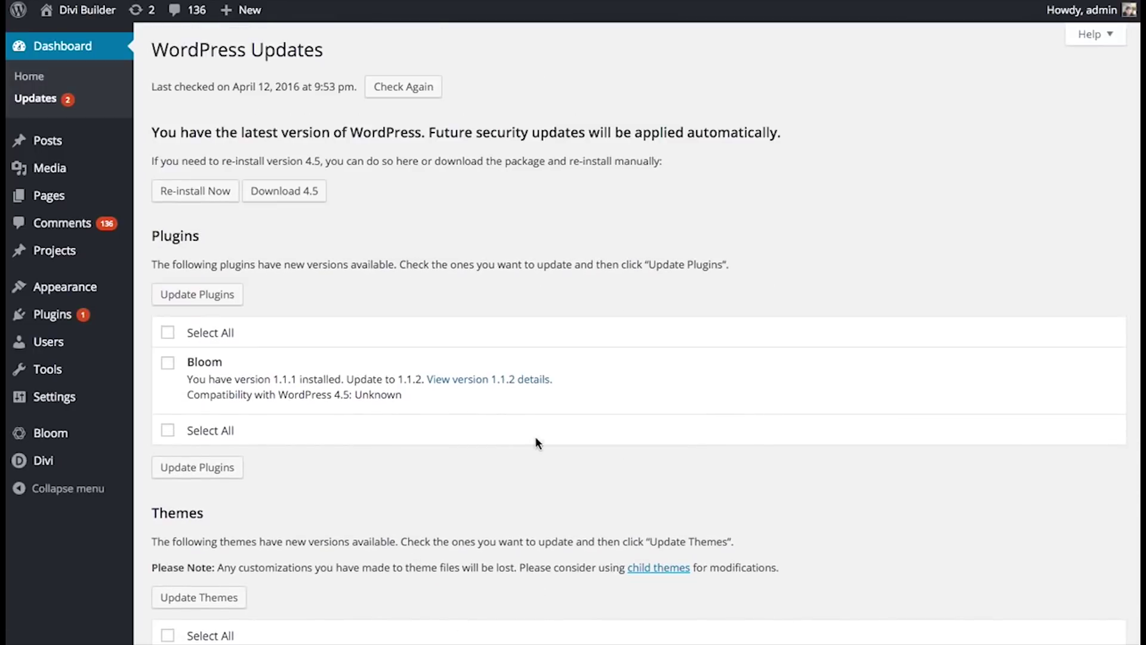
left_click(167, 361)
left_click(227, 298)
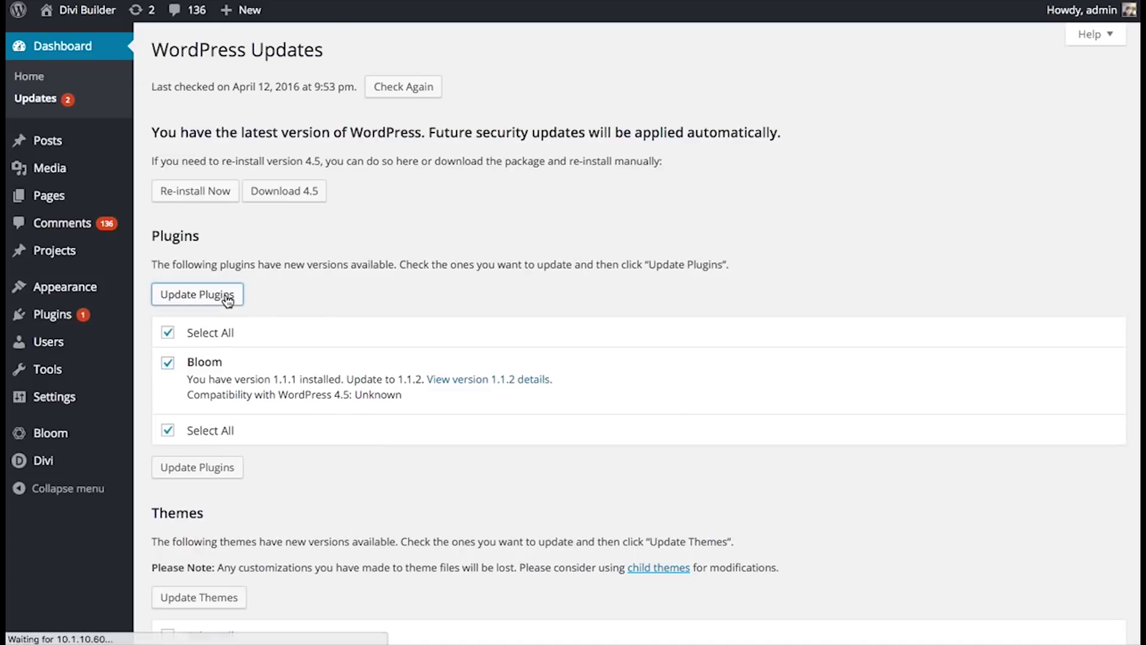